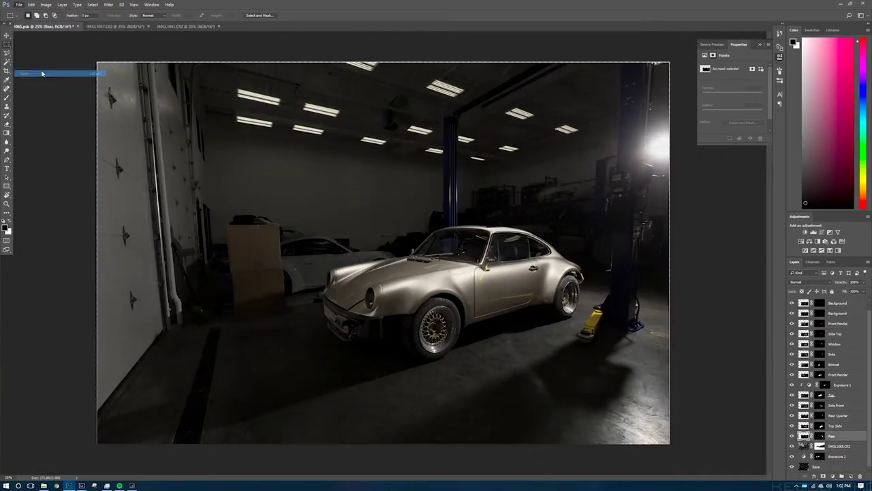
Switch to Lightroom to finish the masked Porsche garage composite.
left_click(81, 485)
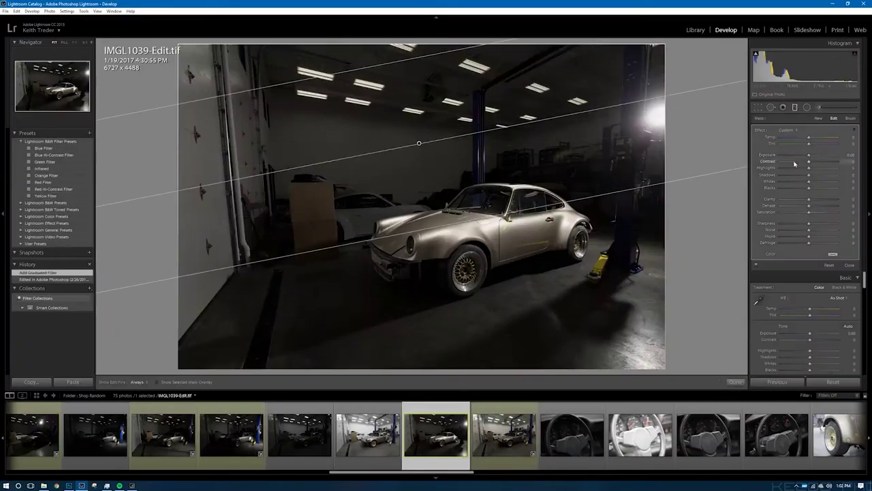
Scroll the Develop panels down toward the Effects and Post-Crop Vignetting settings.
scroll(796, 349, "down", 5)
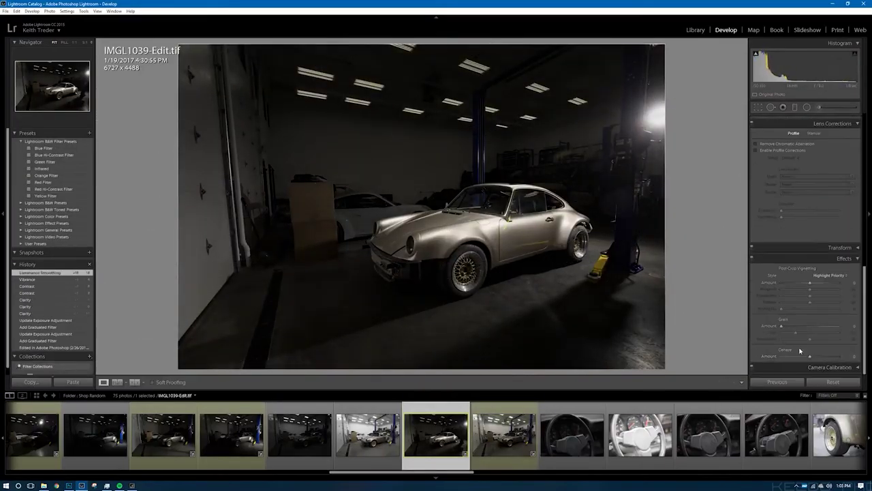